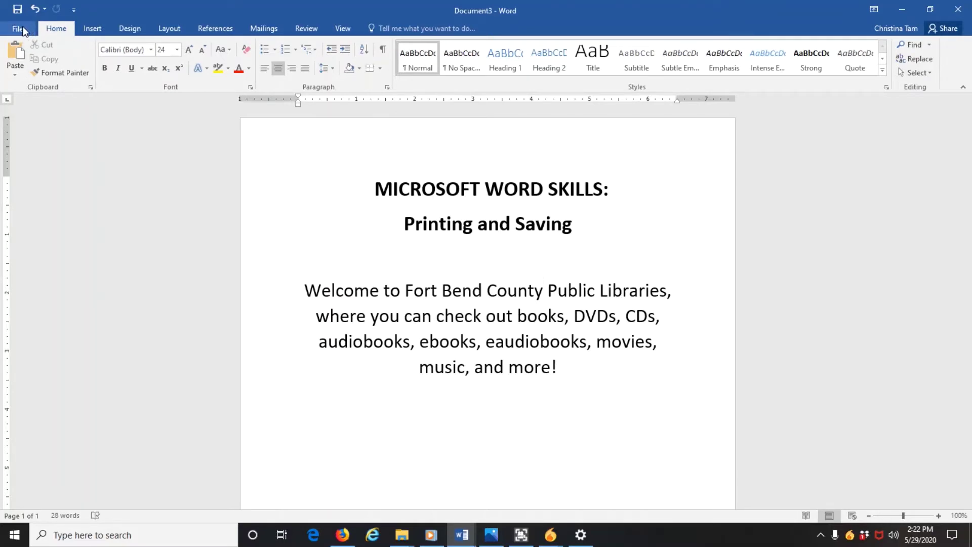
- Go from the File backstage to the Save As page listing This PC's folders
click(19, 29)
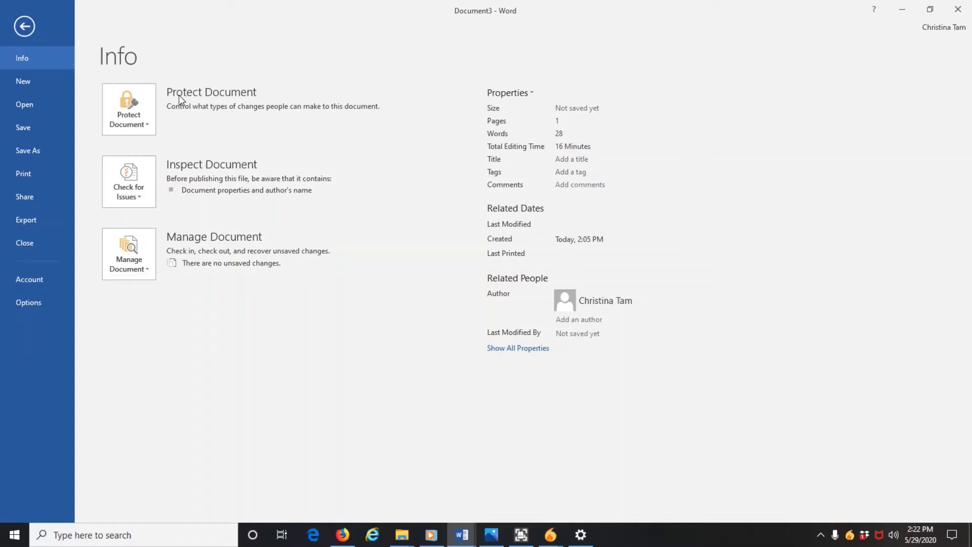
click(28, 128)
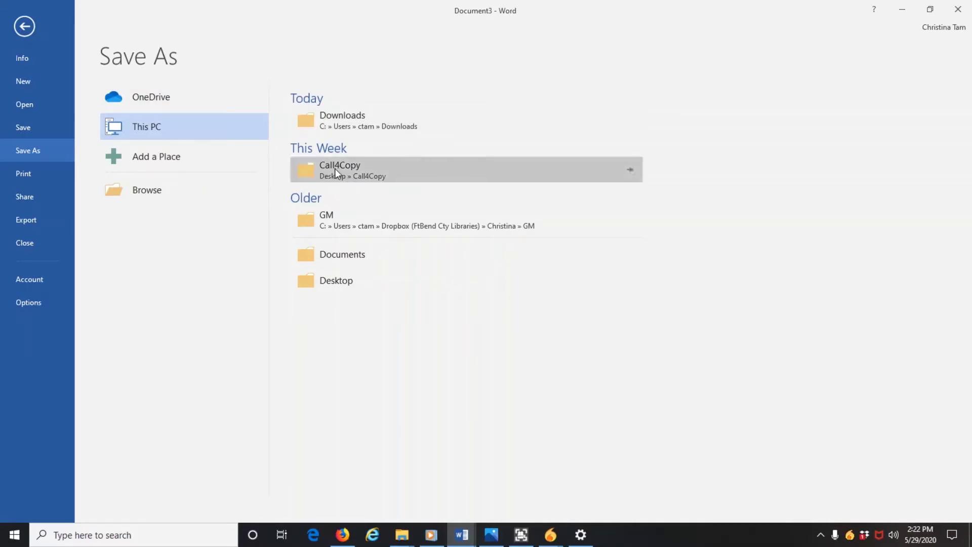
- Choose the Desktop folder, correct the file name to 'MICROSOFT WORD Practice b', and save
click(337, 279)
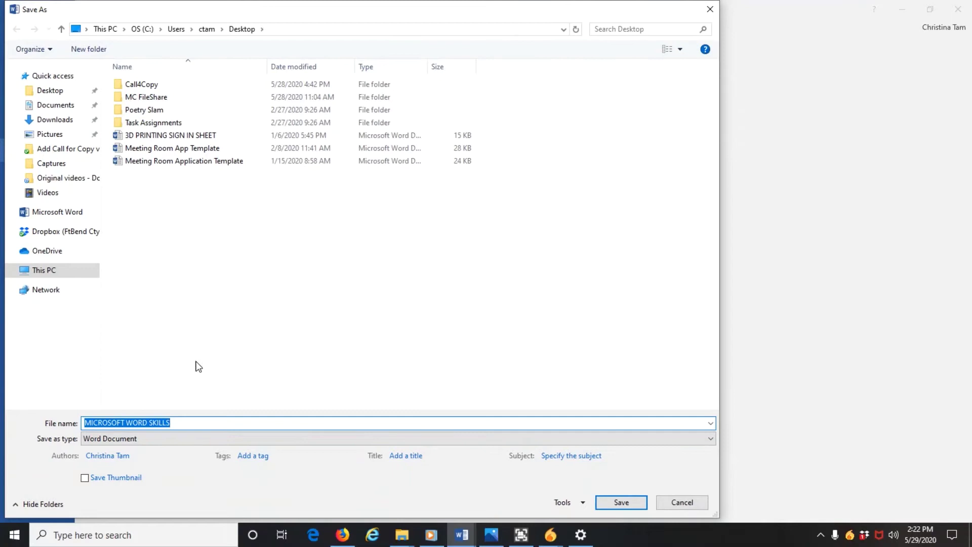
drag(170, 423, 152, 423)
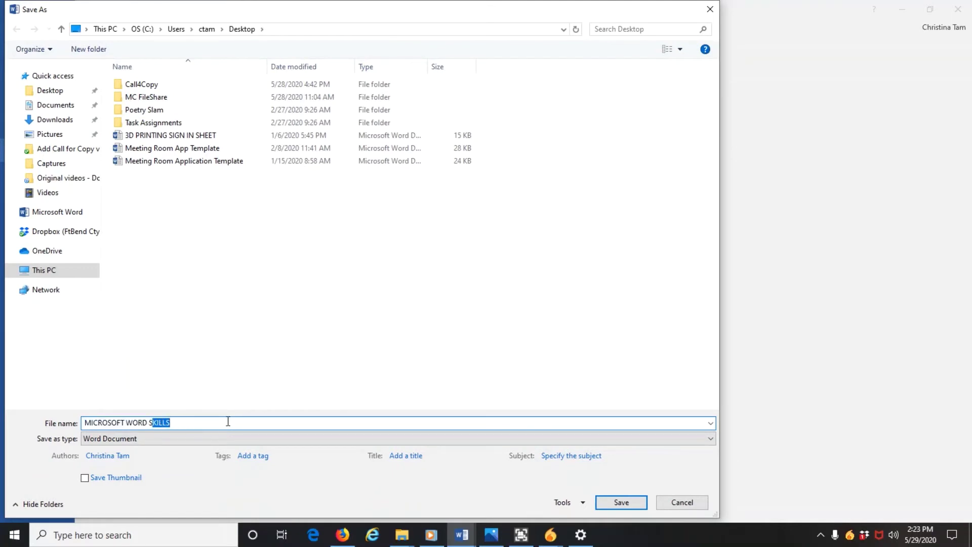
key(BackSpace)
key(BackSpace)
text(Prac)
text(tice )
text(n)
key(BackSpace)
text(b)
click(622, 502)
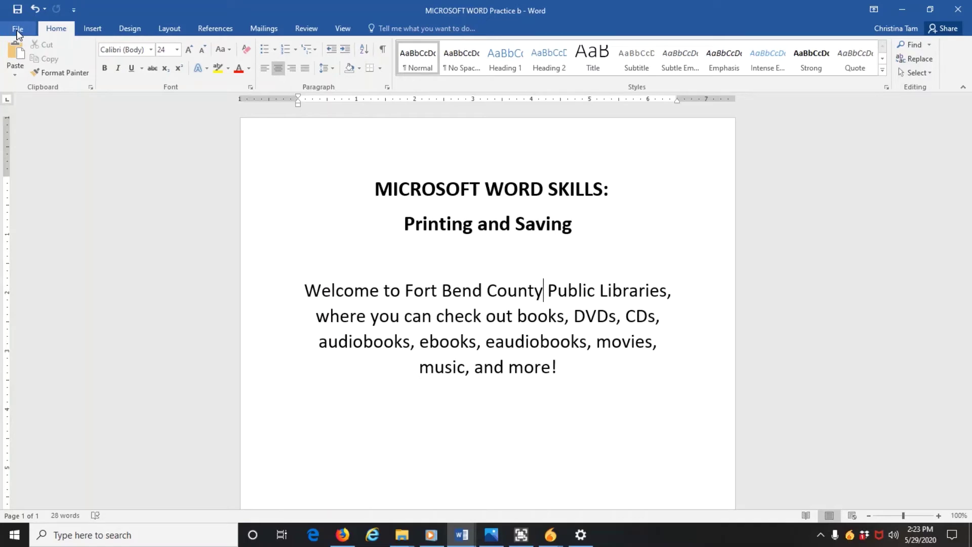
click(18, 29)
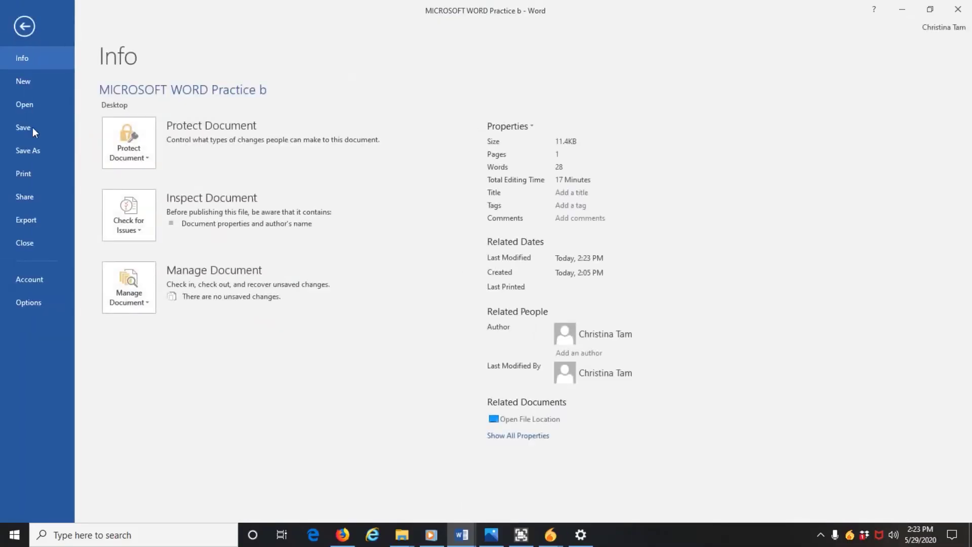
click(30, 177)
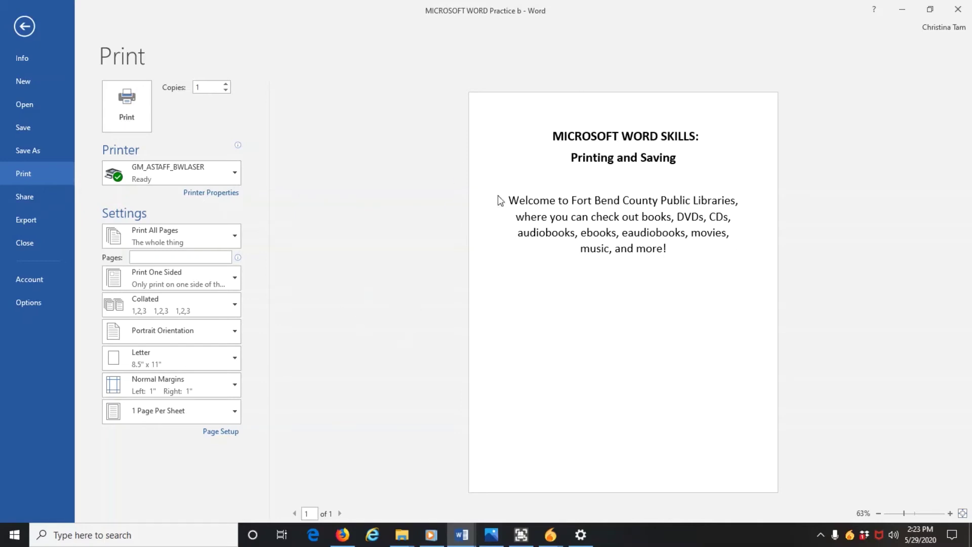
click(25, 24)
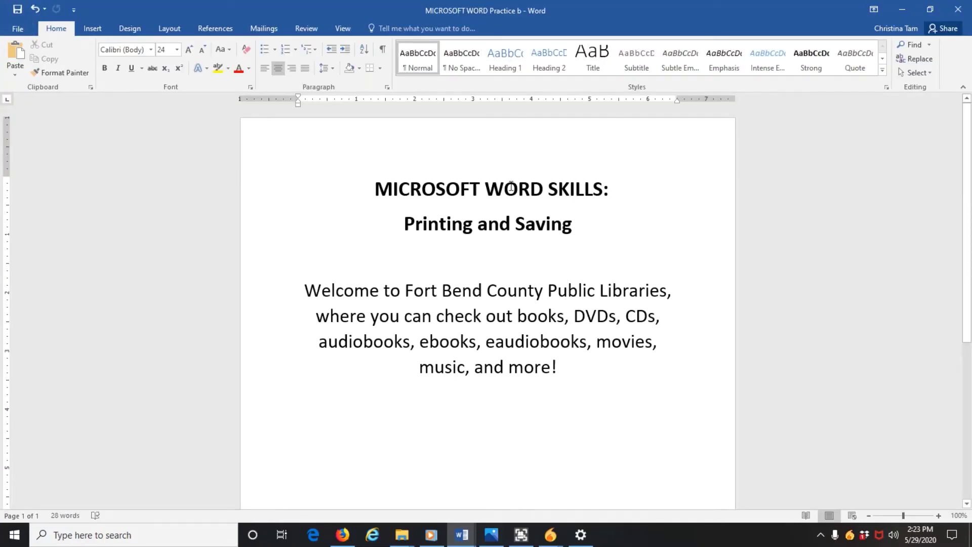
- Open the Print page from the File backstage to preview the one-page document
click(17, 29)
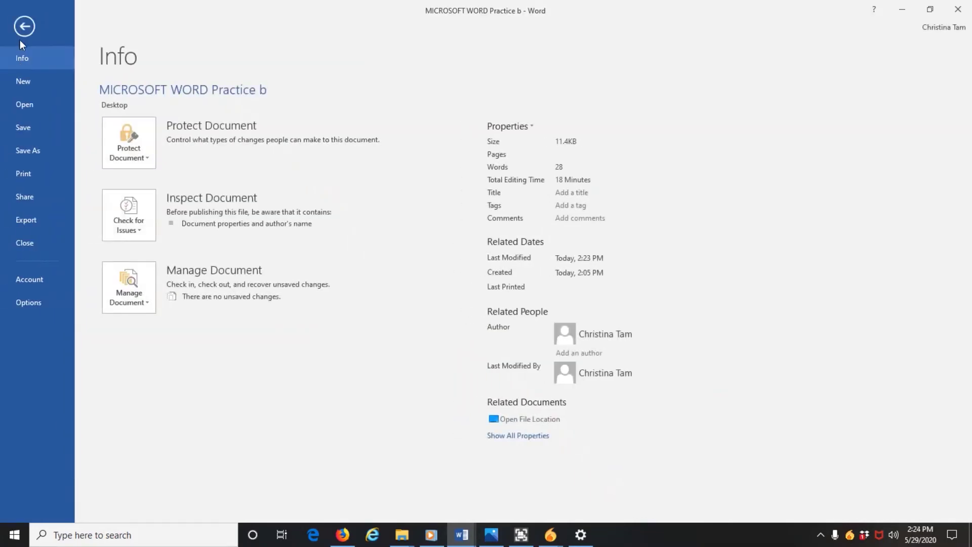
click(34, 175)
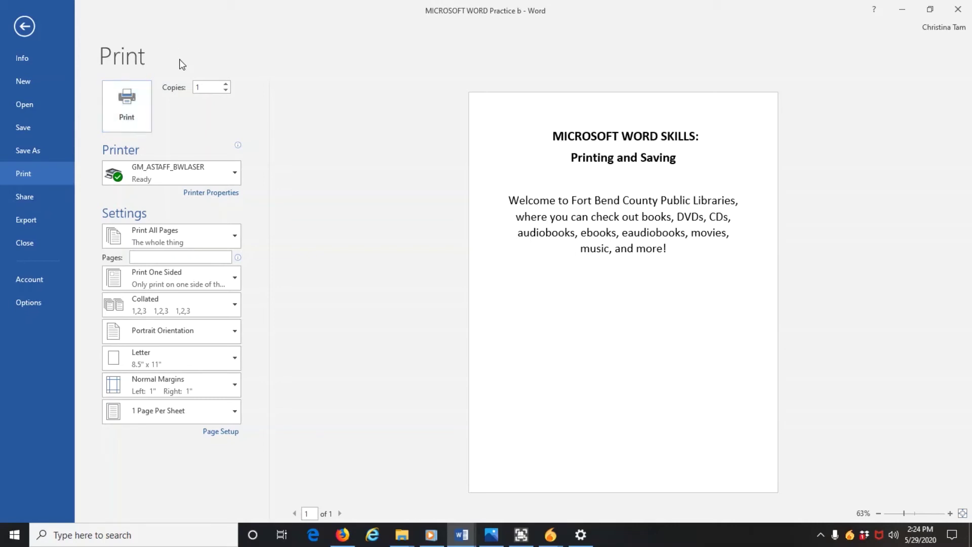
- Raise the copies to 4 and check the page-range dropdown, leaving it unchanged
click(227, 84)
click(234, 237)
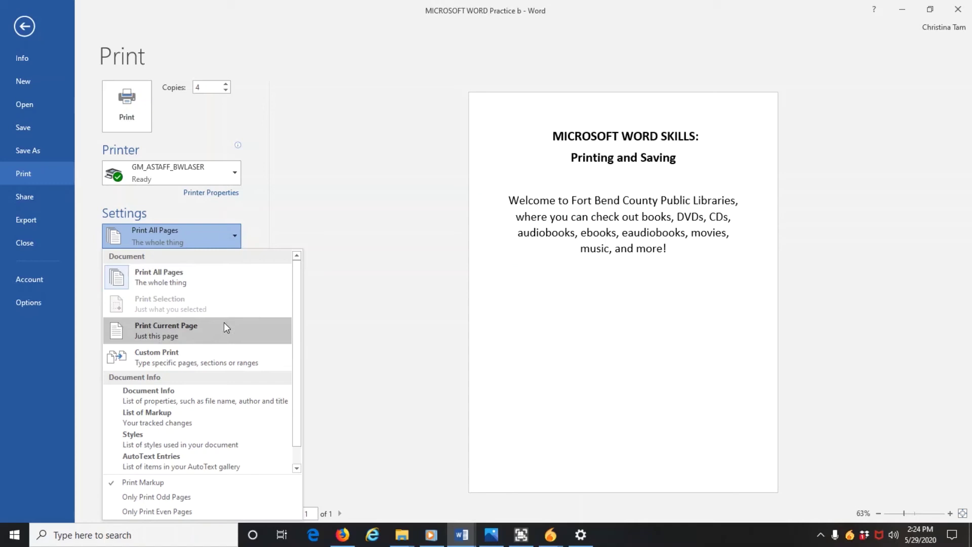
click(335, 251)
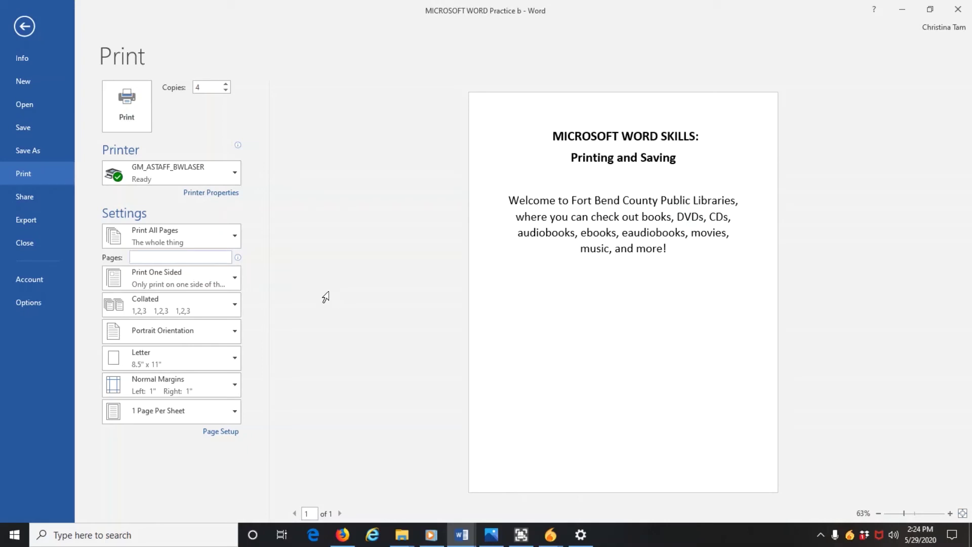
text(5)
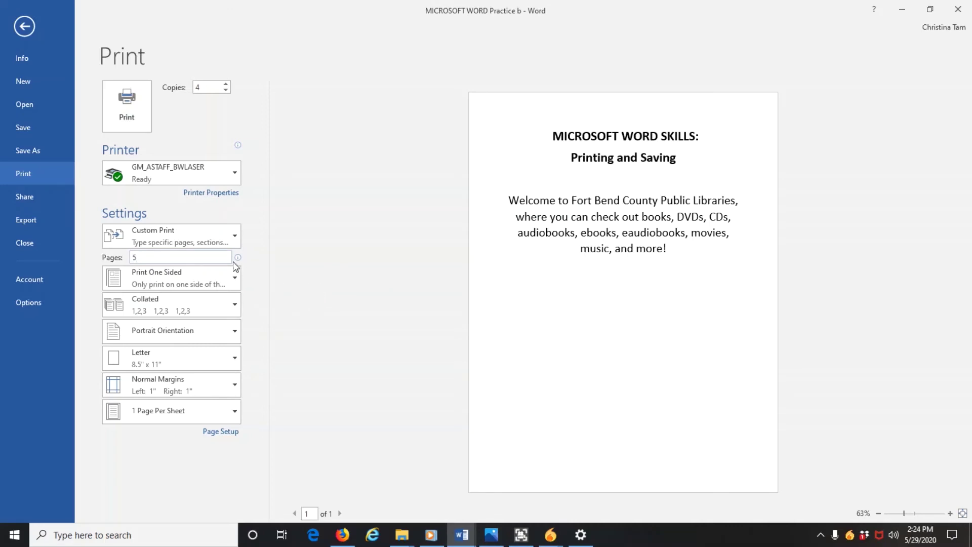
click(232, 279)
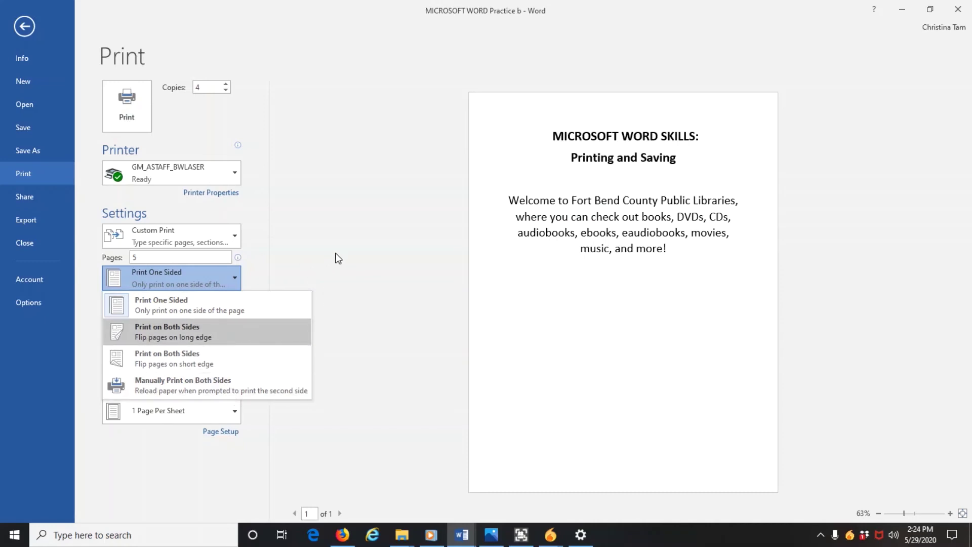
click(335, 258)
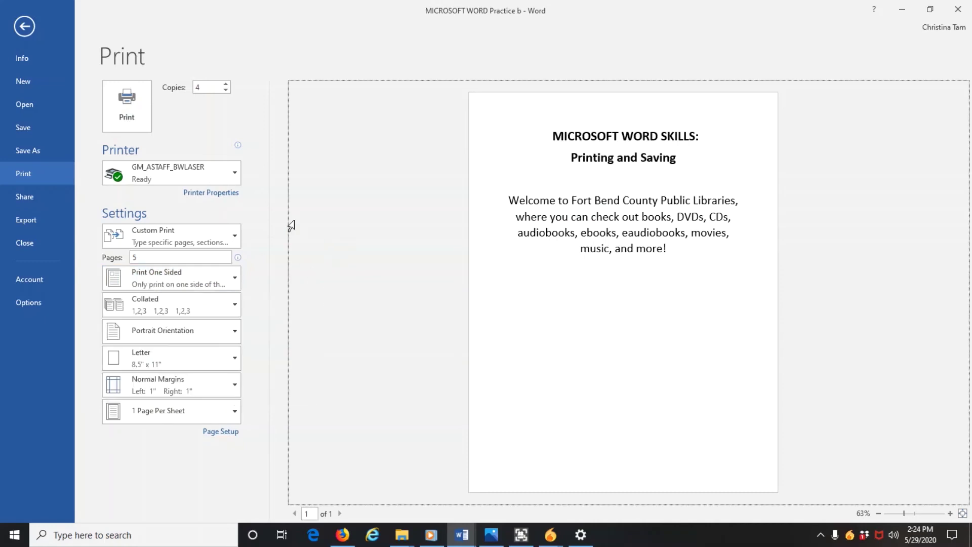
click(215, 334)
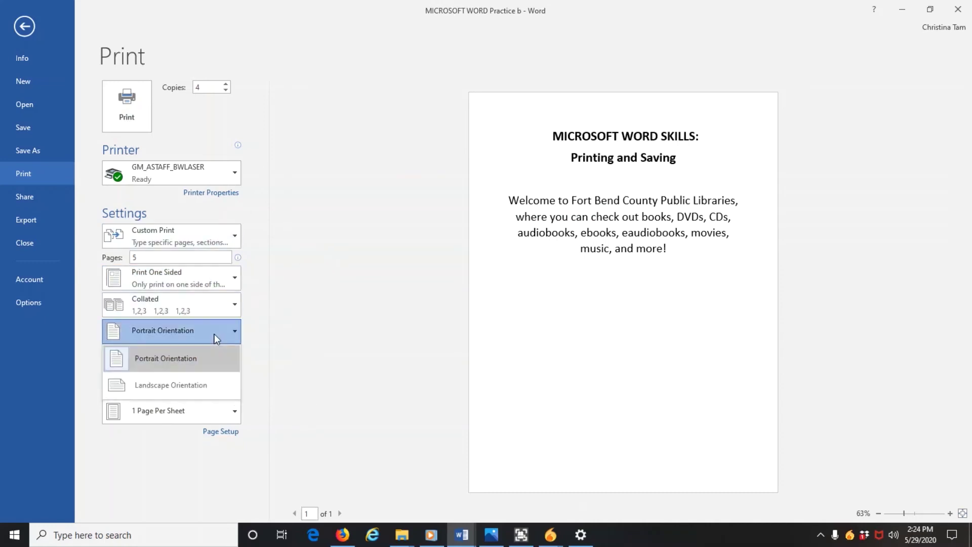
click(196, 389)
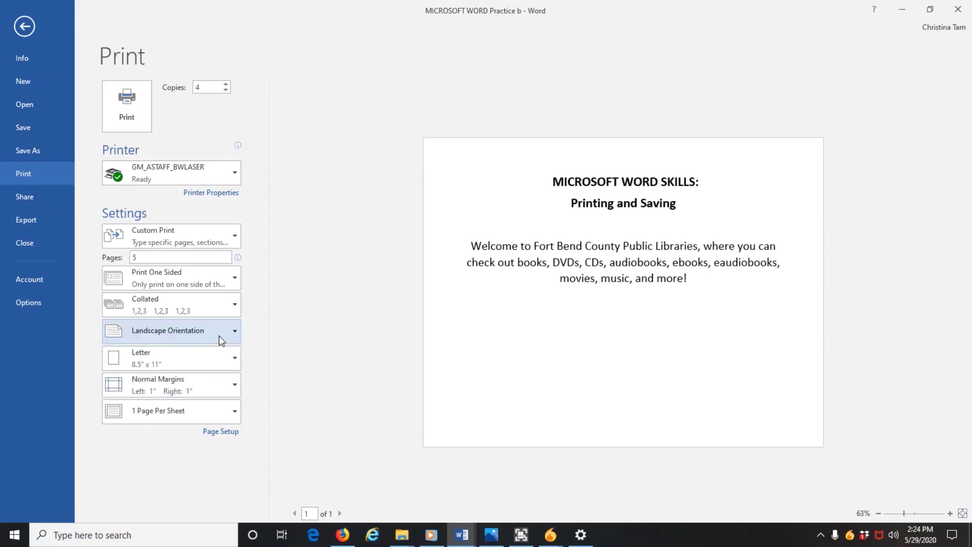
click(216, 334)
click(200, 362)
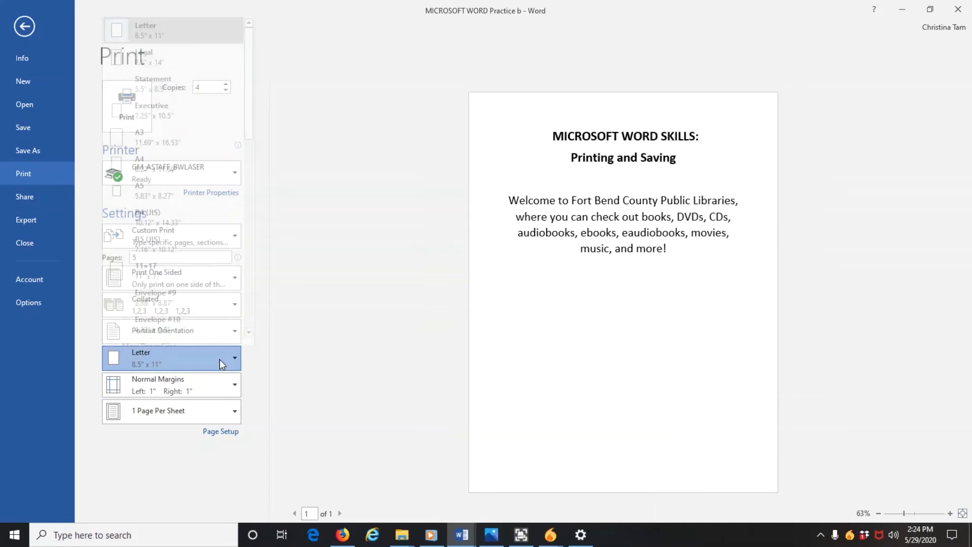
key(Escape)
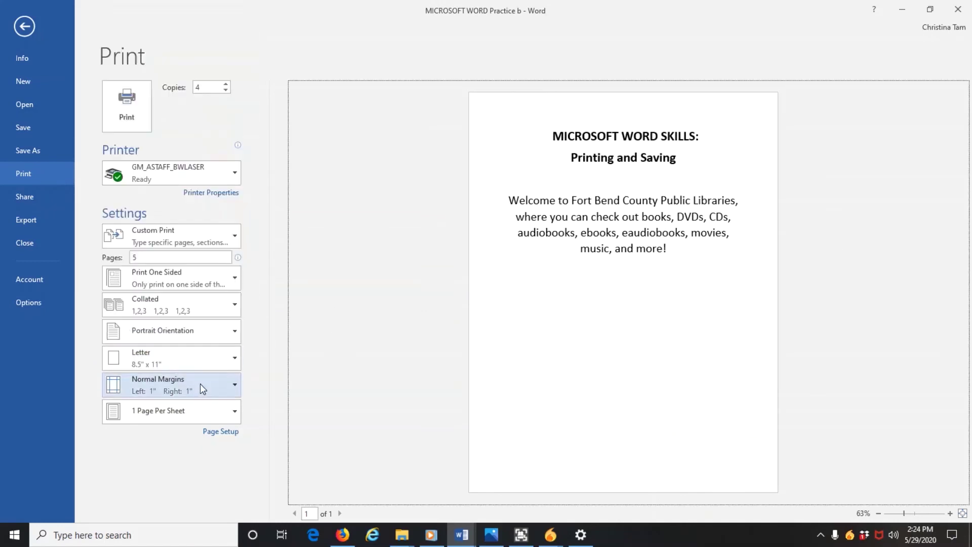